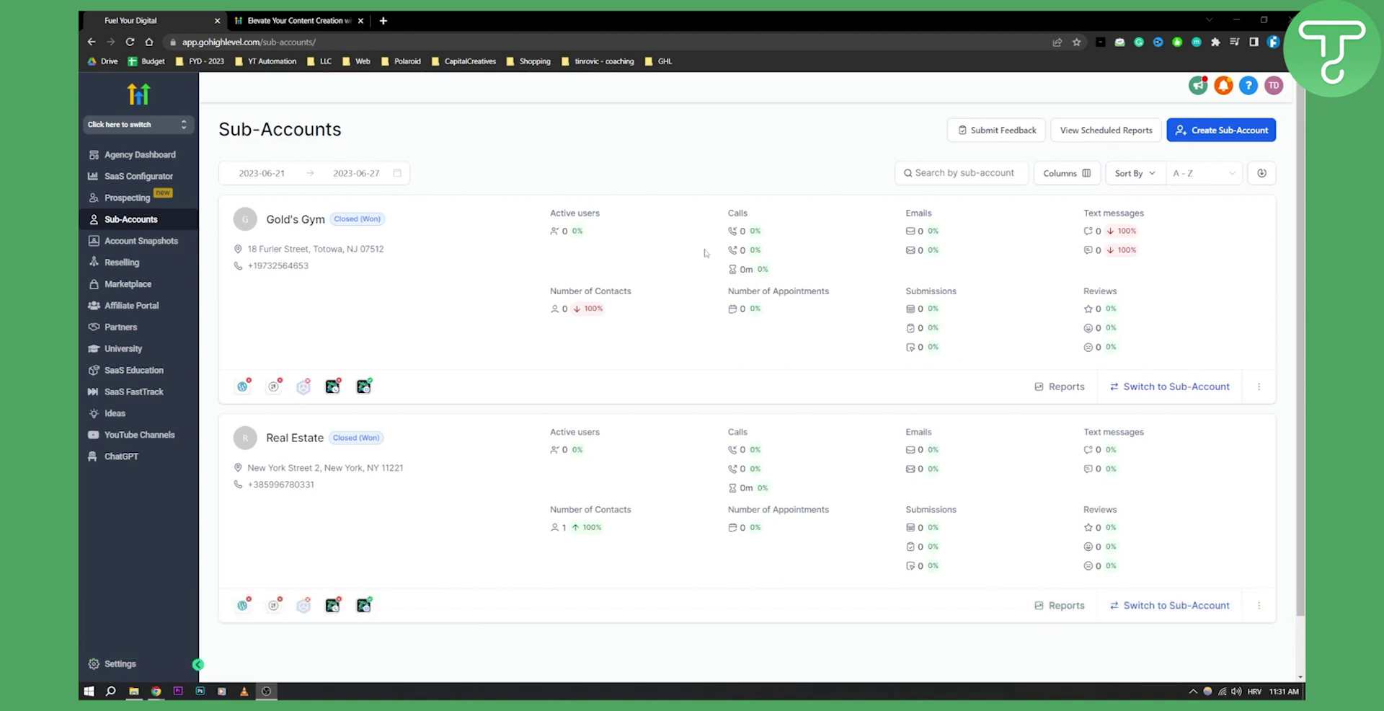
Switch to the Gold's Gym sub-account and open its Marketing social planner
click(158, 130)
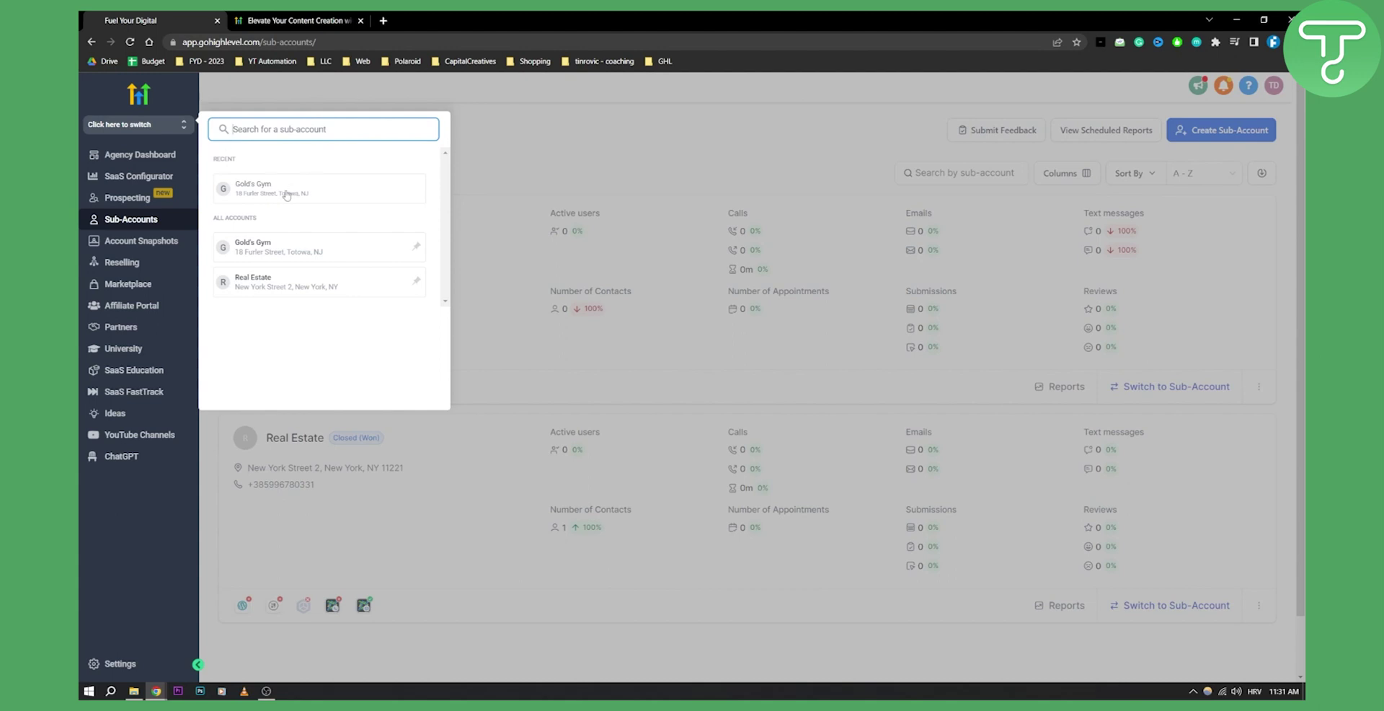
click(307, 191)
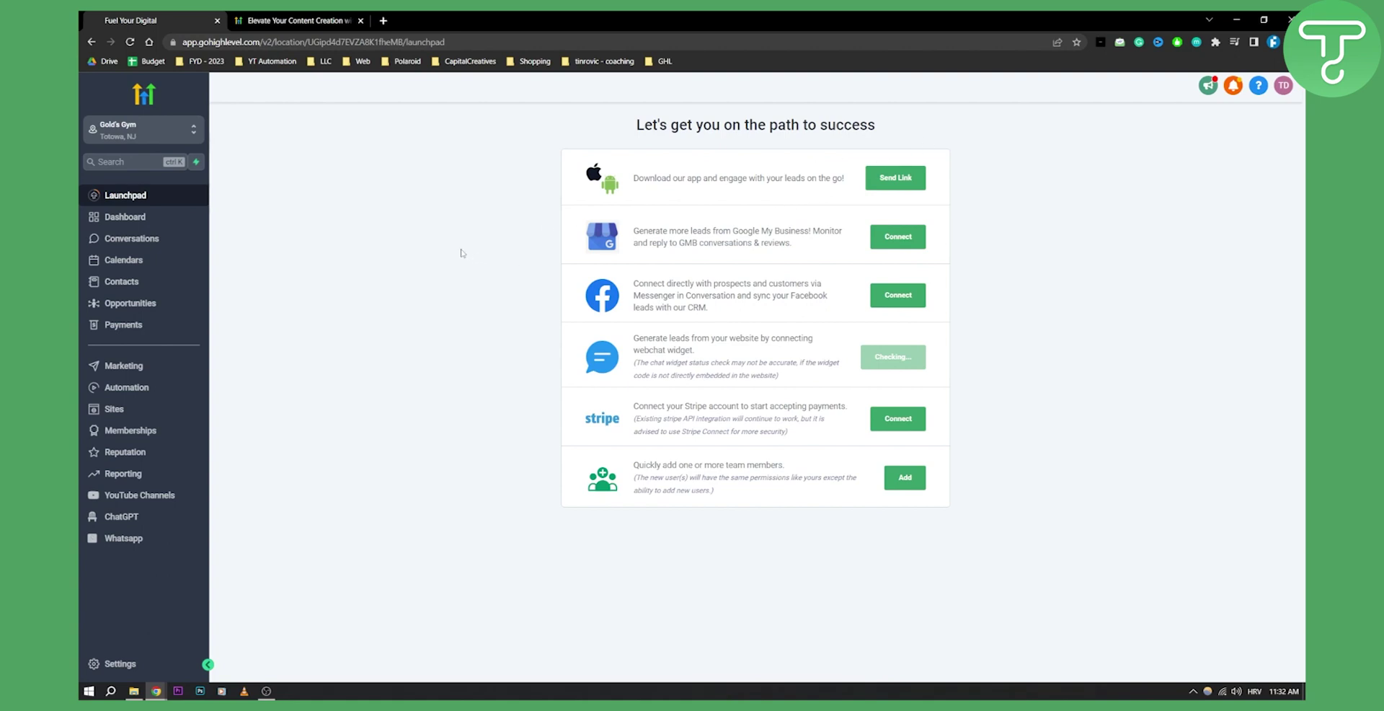
click(144, 367)
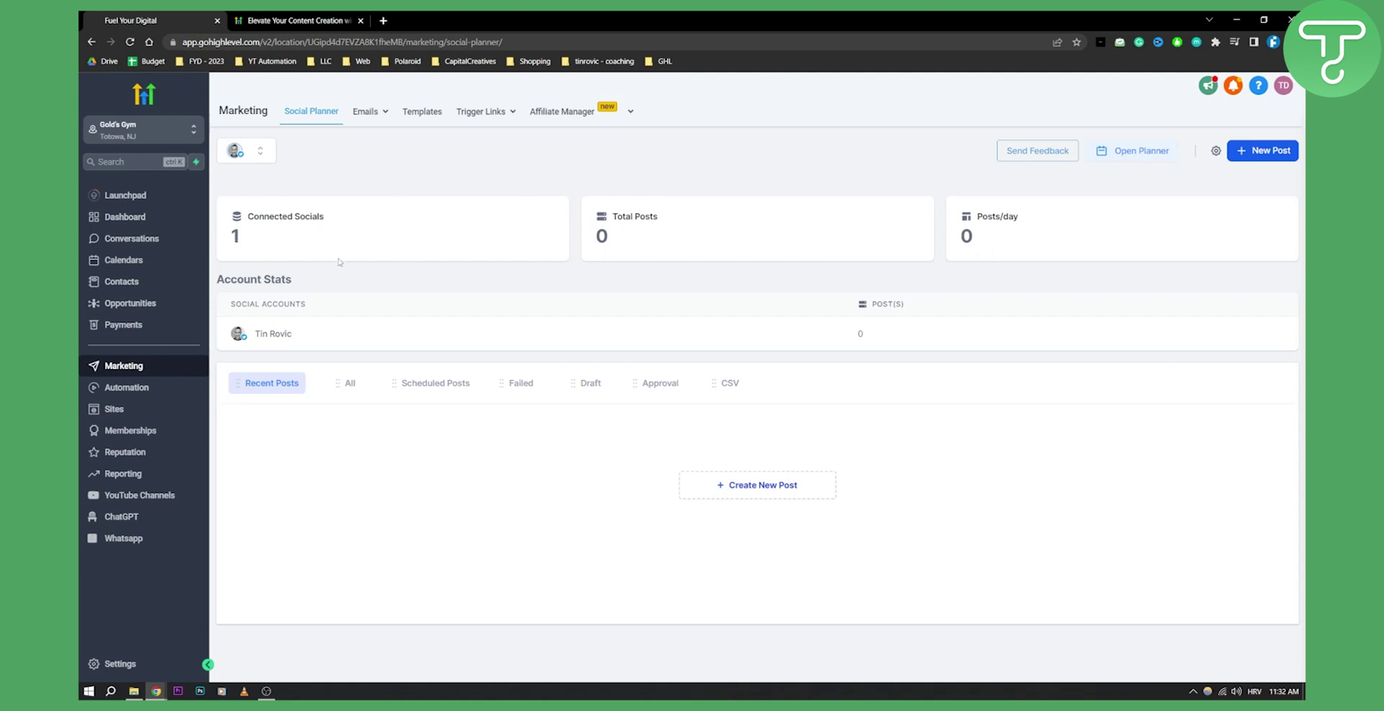
Check the connected social accounts and browse the Social Planner template library, closing each without choosing anything
click(258, 150)
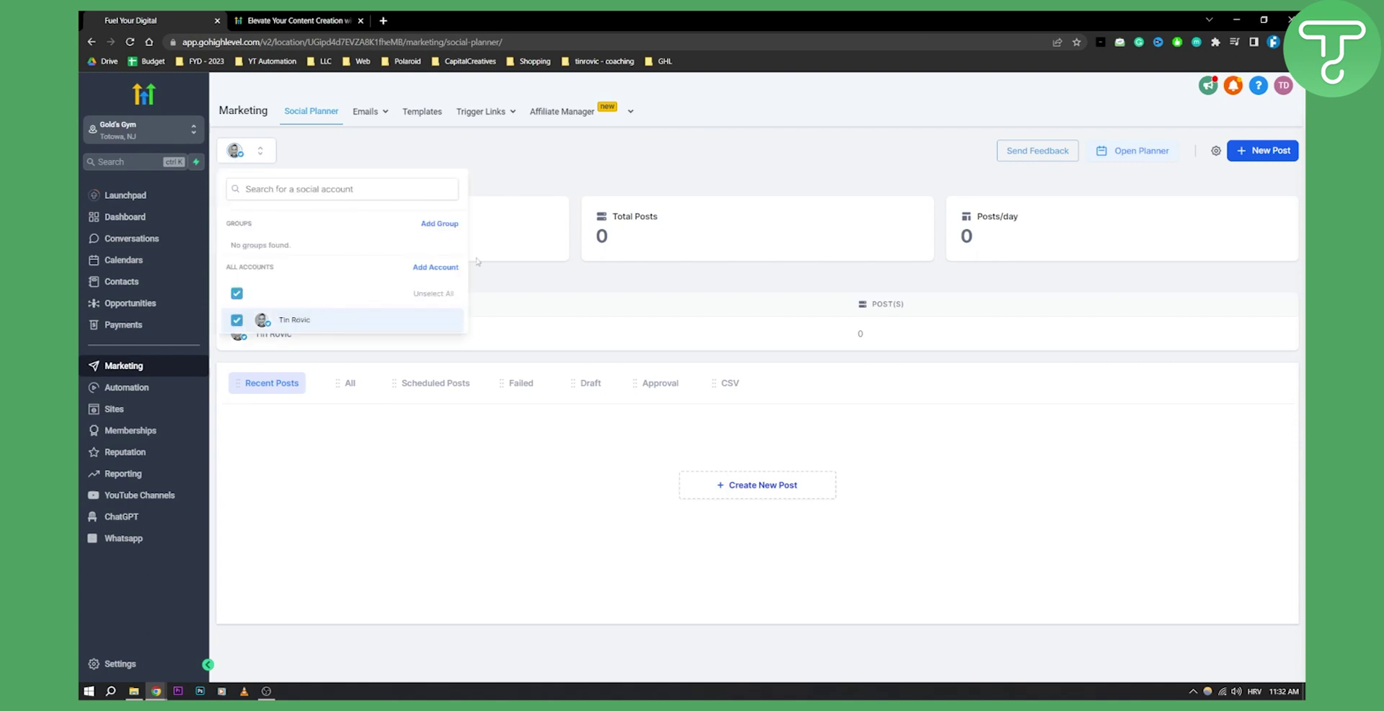
click(864, 164)
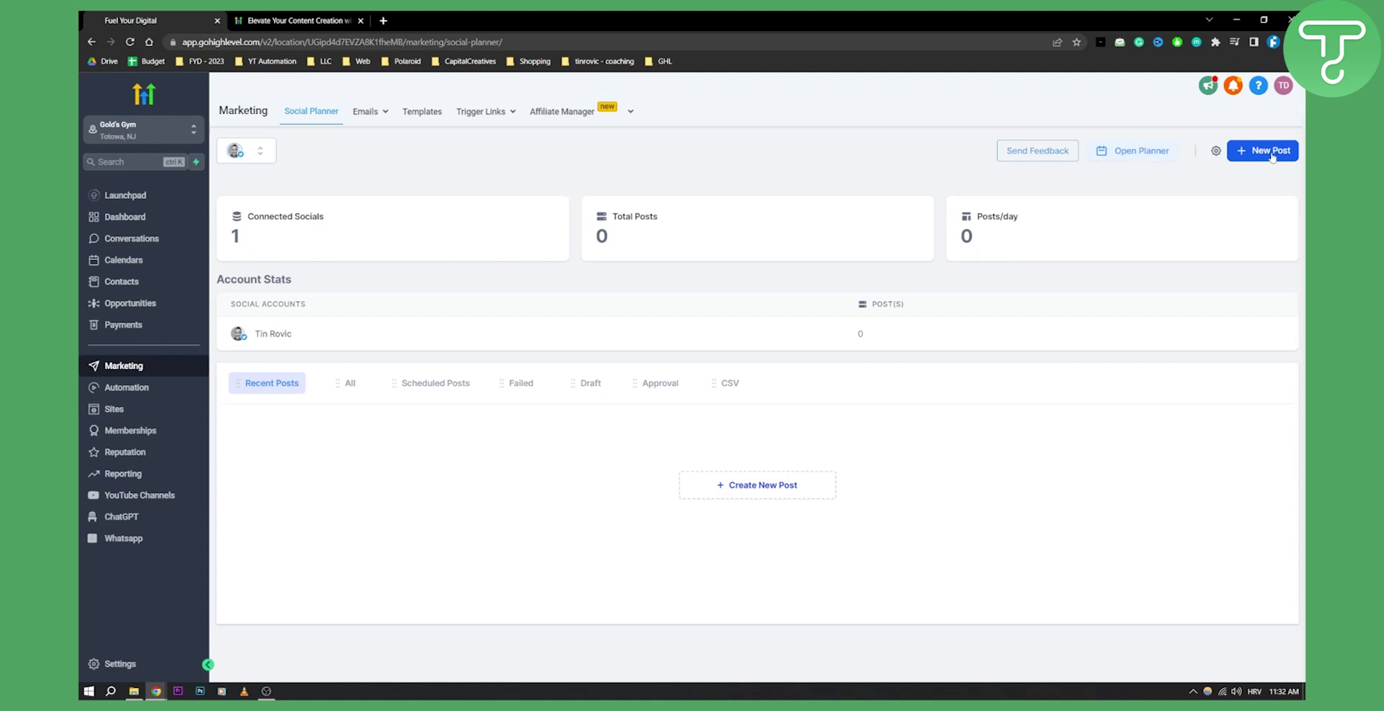
click(1272, 156)
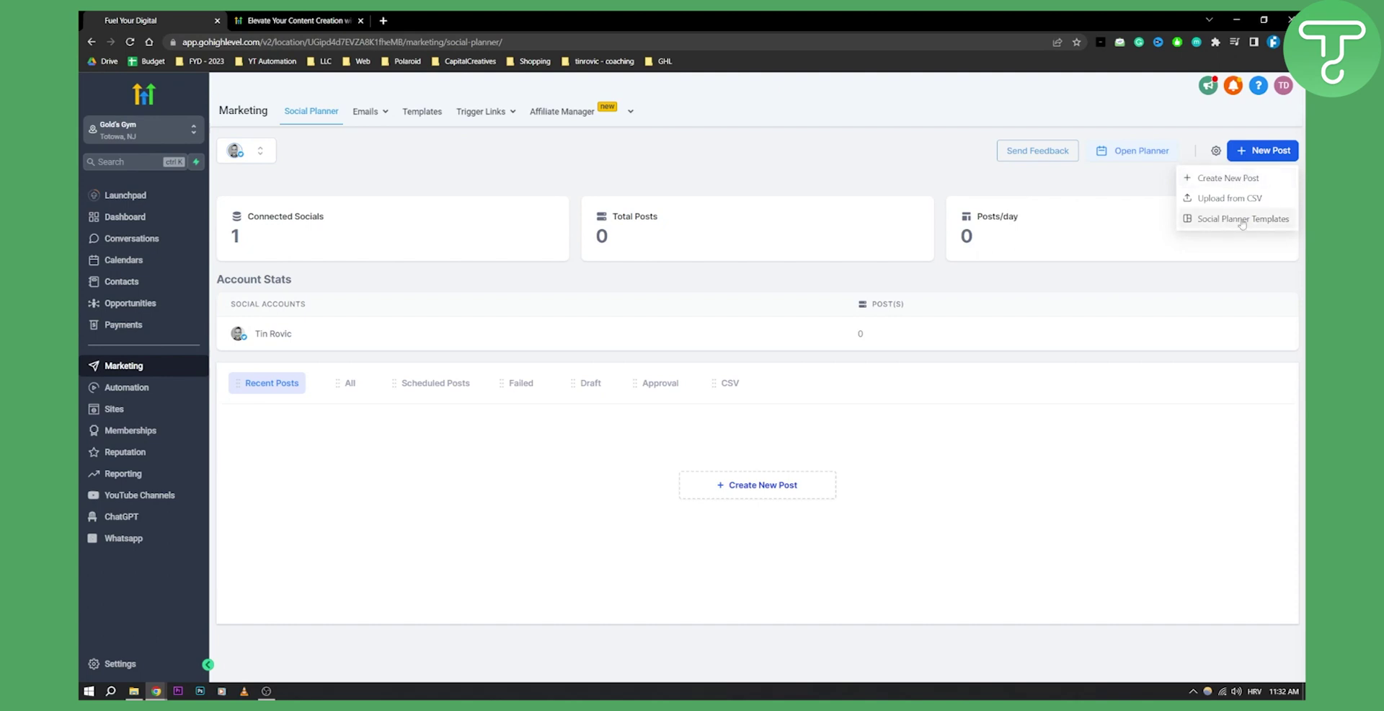
click(1209, 220)
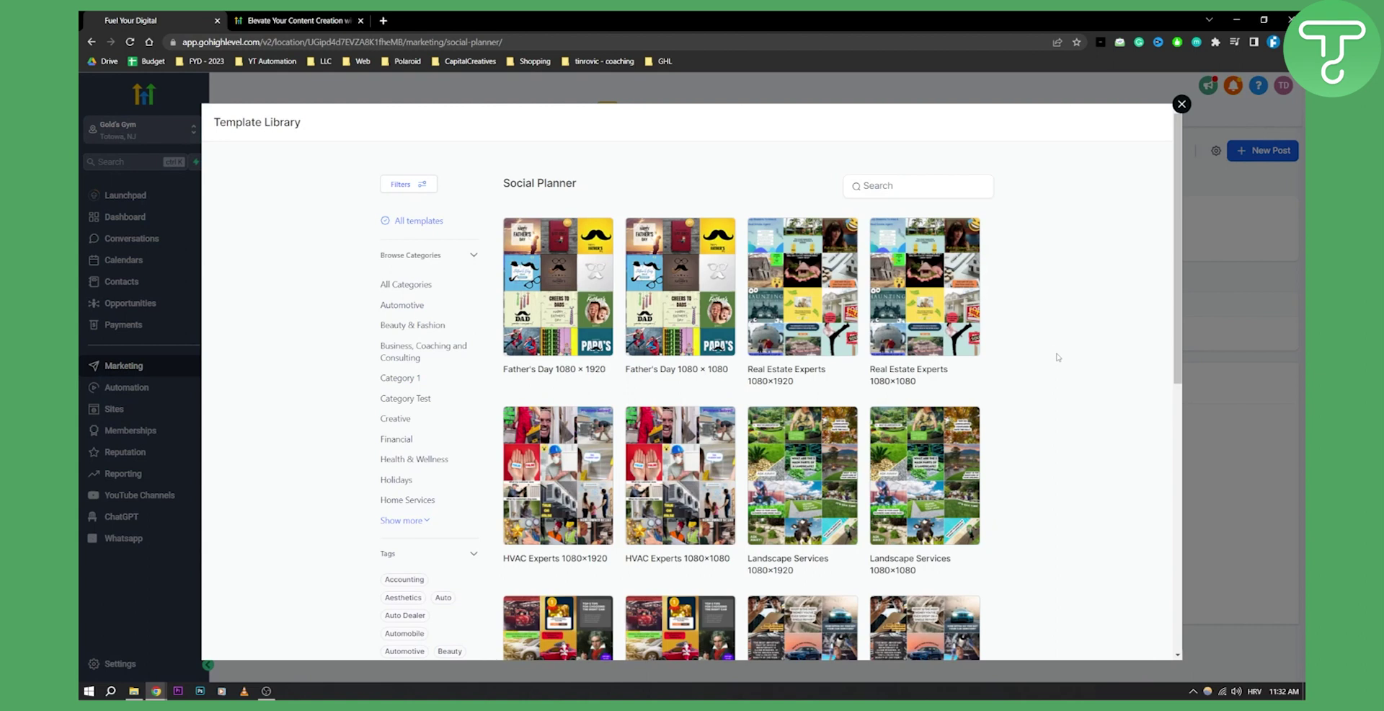
scroll(1057, 356, down, 6)
scroll(1138, 266, up, 6)
click(1181, 104)
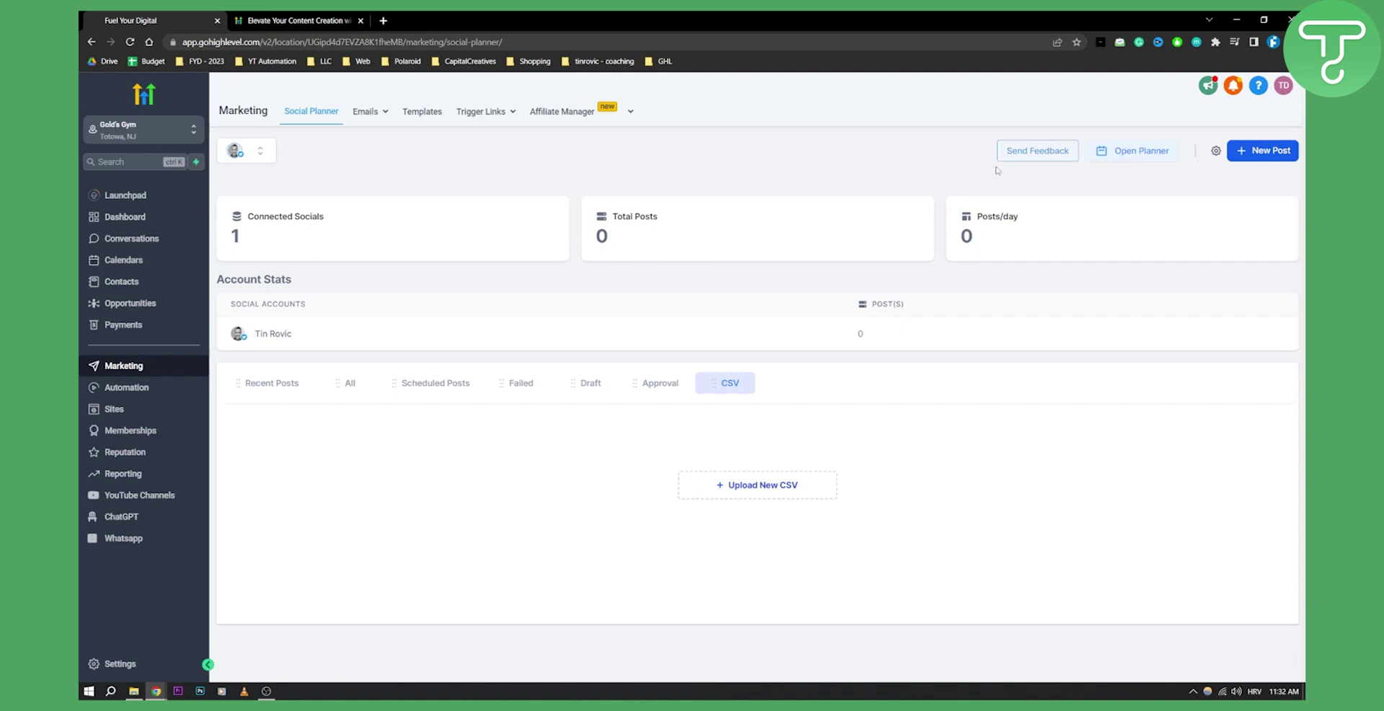
Read the Image AI getting-started steps in the HighLevel blog article, then return to the social planner
click(288, 17)
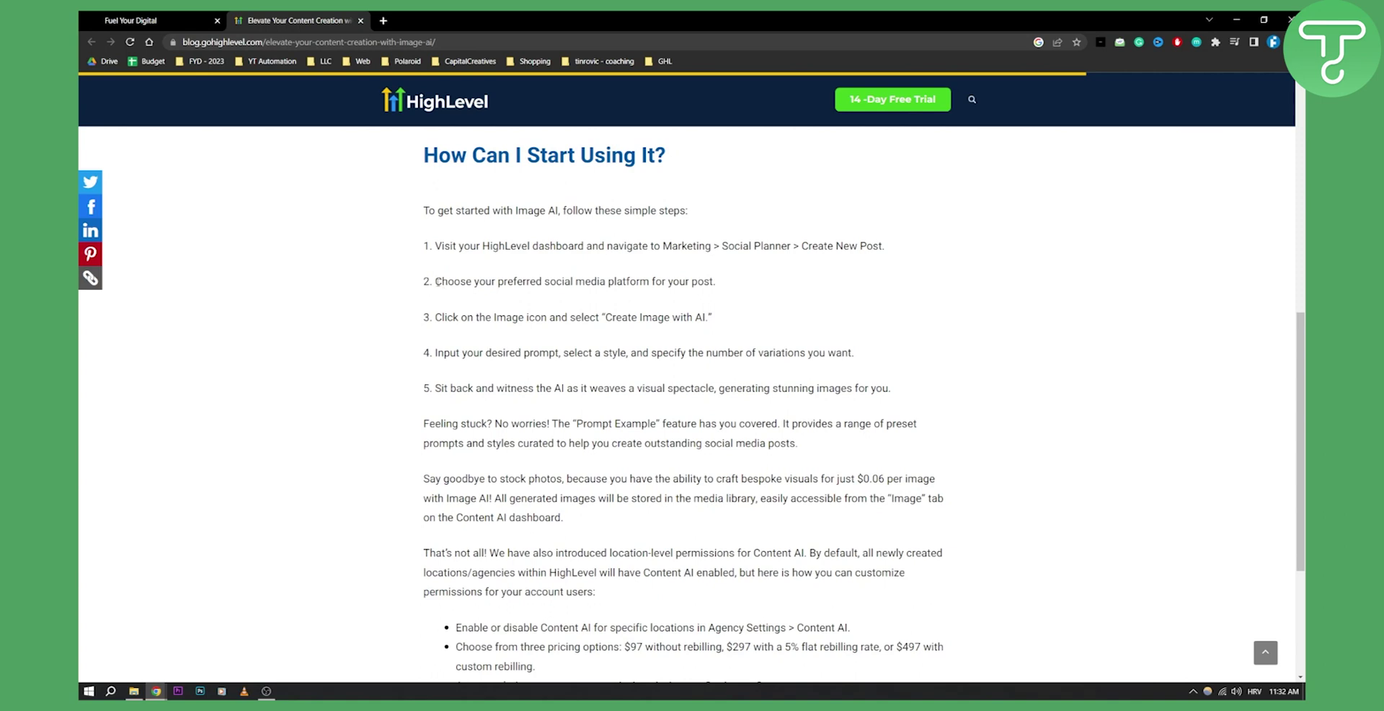
drag(435, 282, 714, 283)
click(151, 20)
click(281, 15)
drag(434, 317, 715, 323)
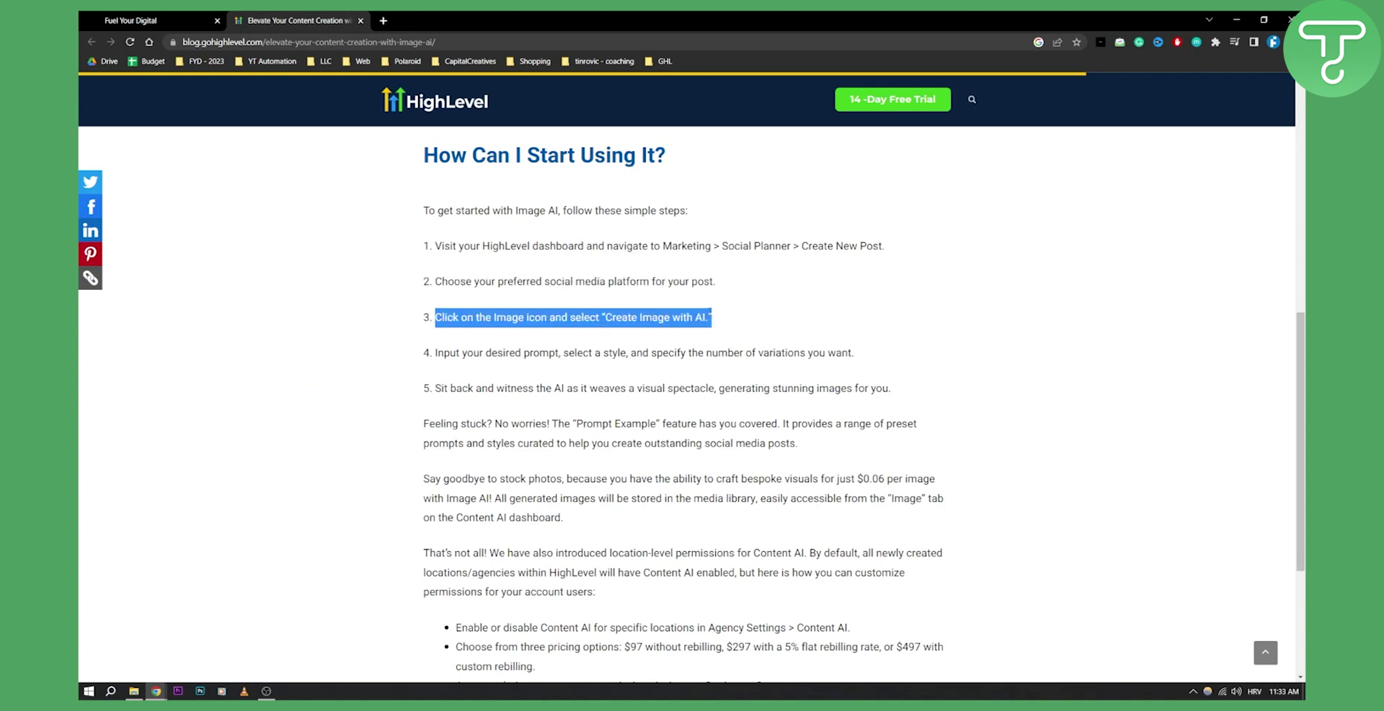
click(152, 19)
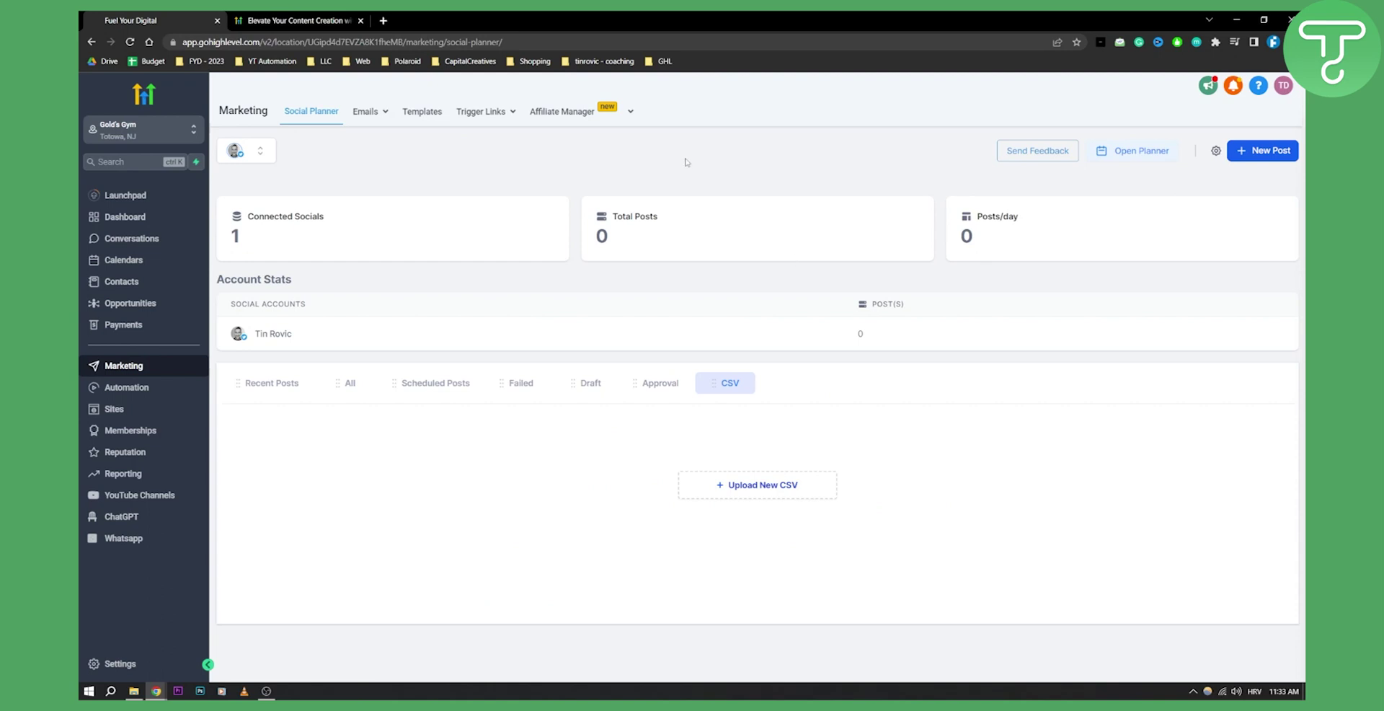
Create a new social post and select the connected Twitter account as its destination
click(1279, 156)
click(1231, 181)
click(335, 161)
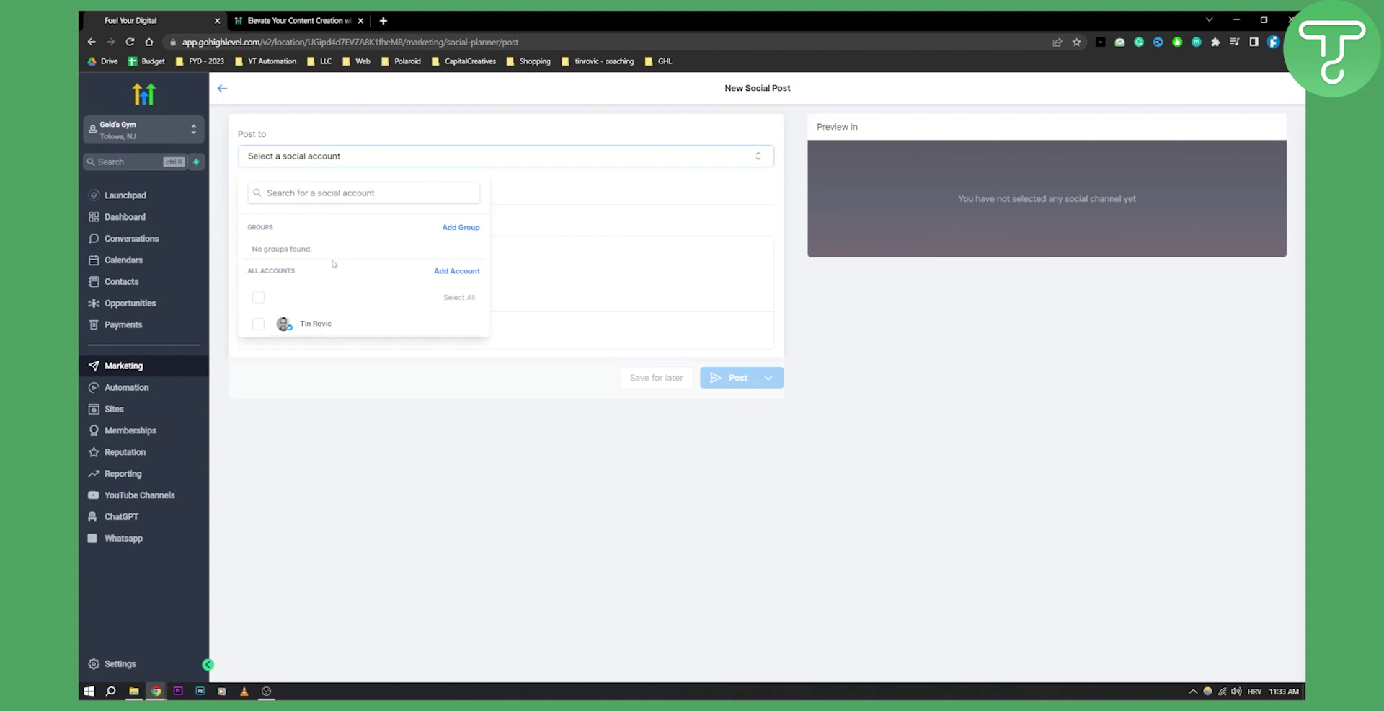
click(258, 324)
click(453, 509)
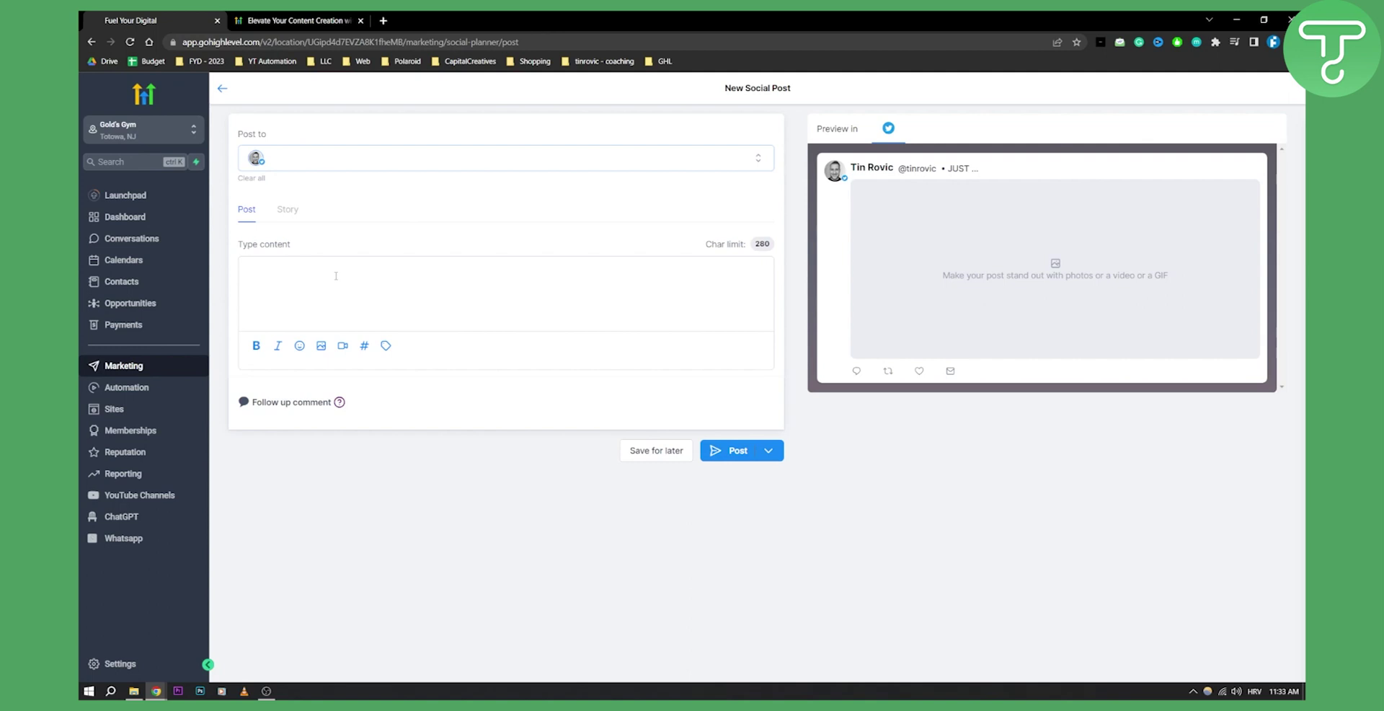
Enter "Hello world!" as the post content
text(Hello wrold)
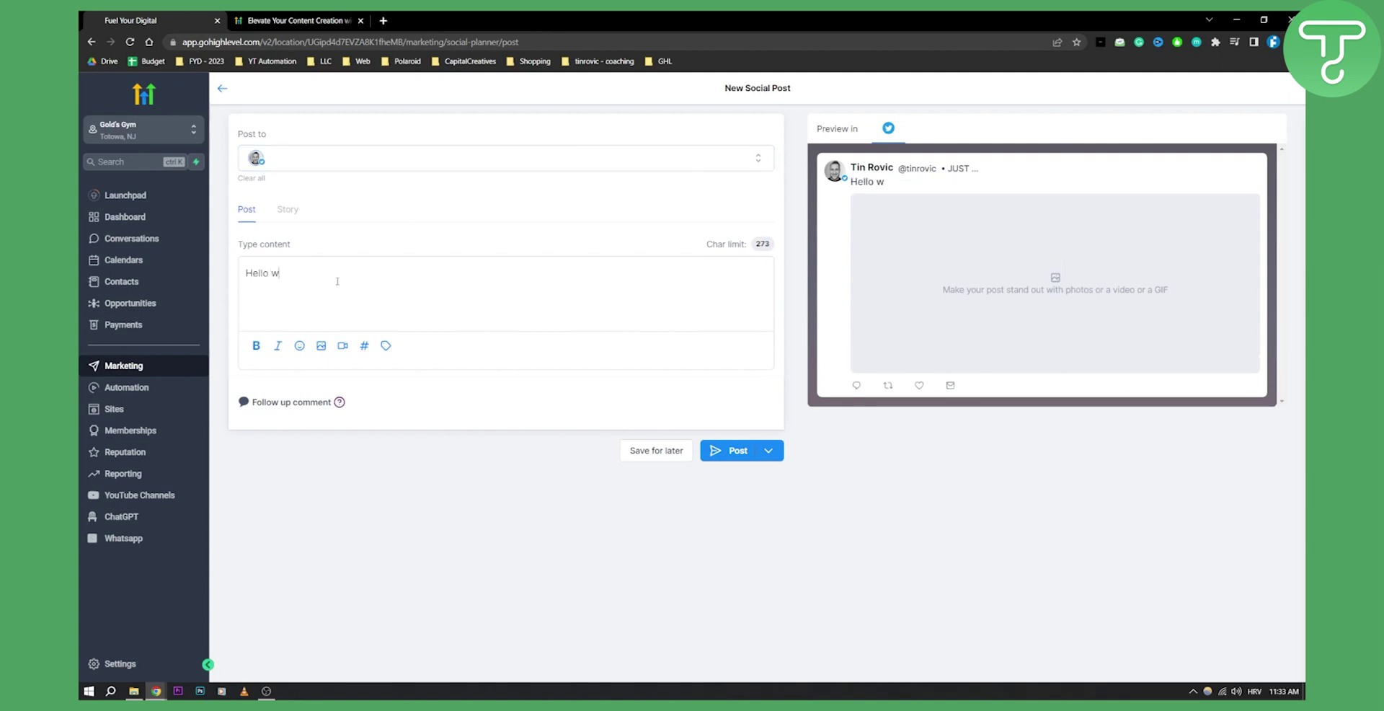
key(BackSpace)
key(BackSpace)
key(BackSpace)
key(BackSpace)
text(world!)
Try to attach banner.png from the media library to the post
click(320, 346)
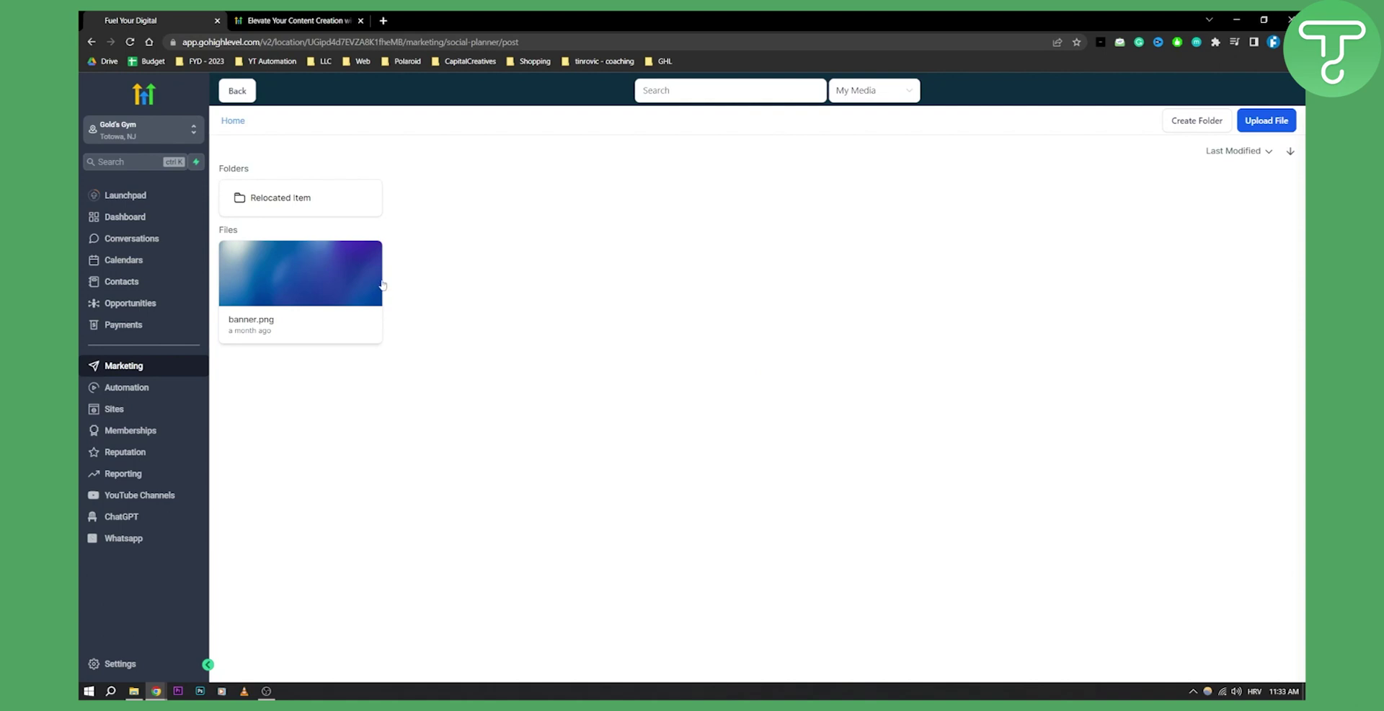
click(337, 274)
click(1266, 122)
key(Escape)
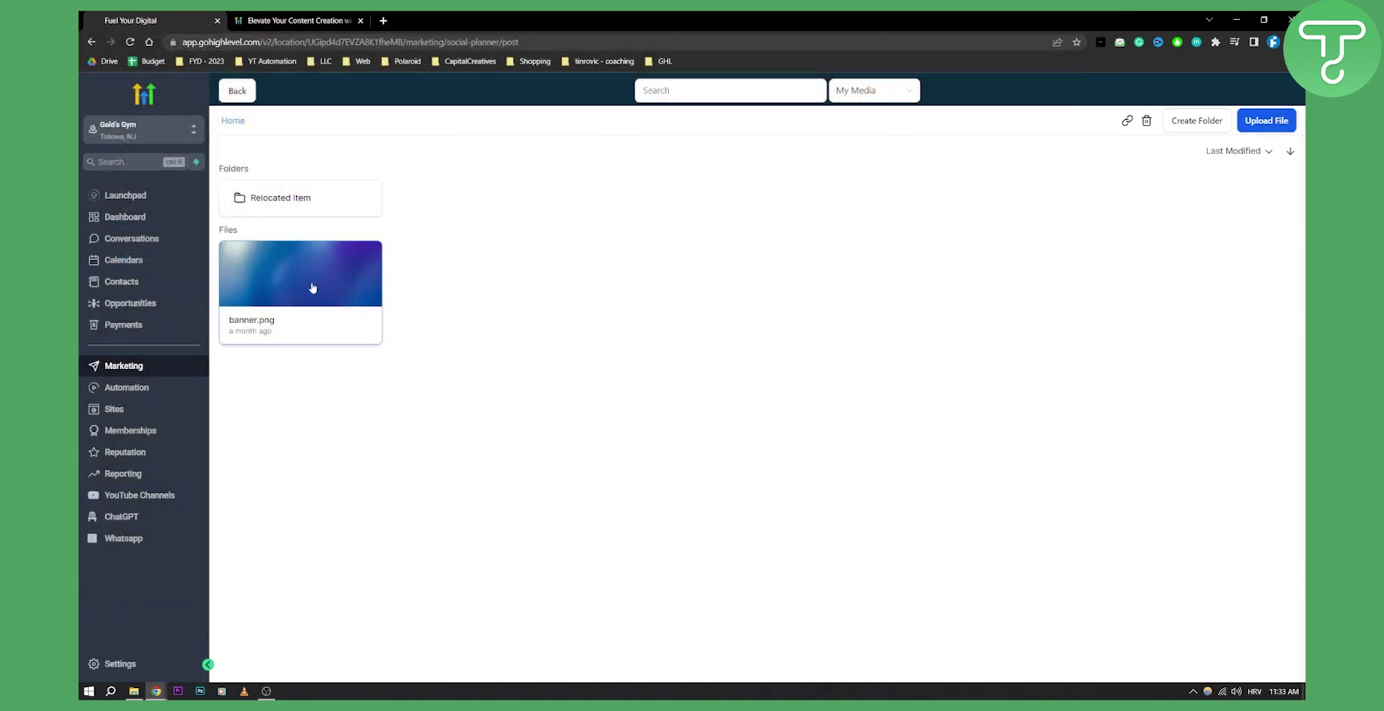
click(312, 287)
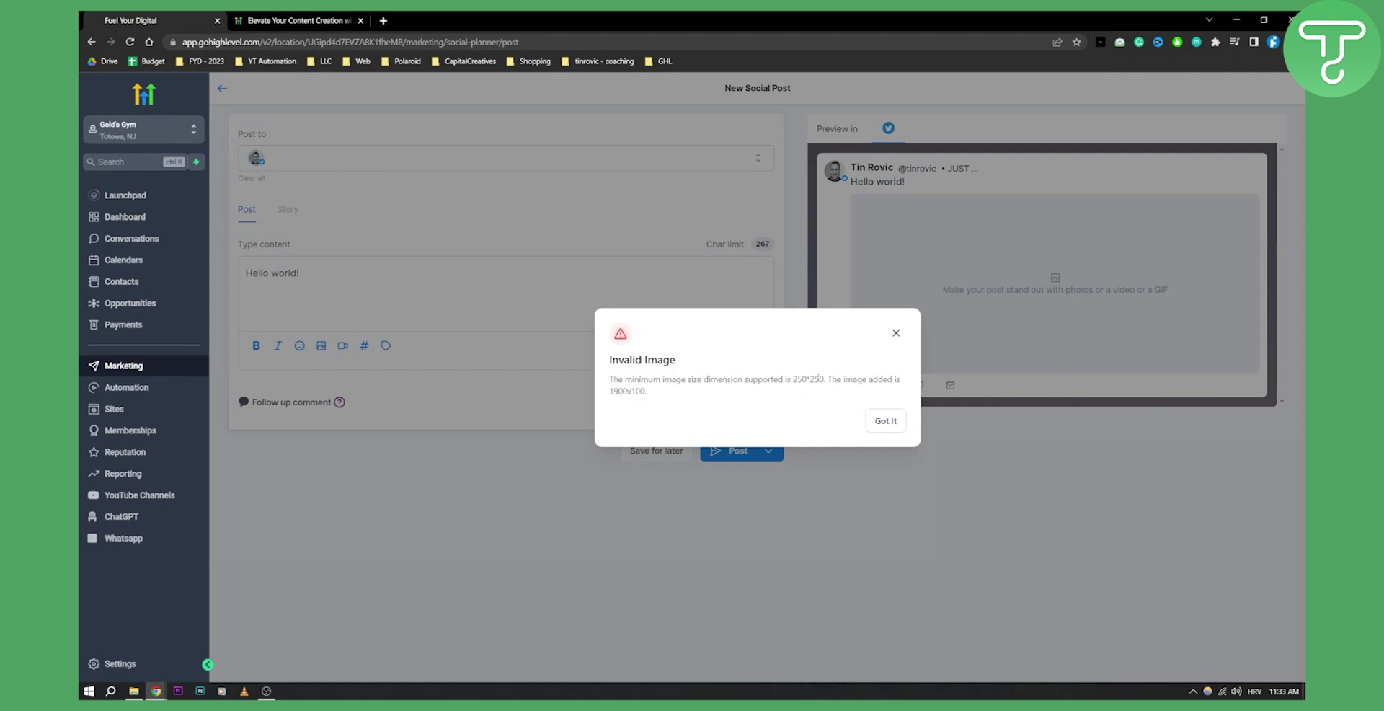
click(888, 423)
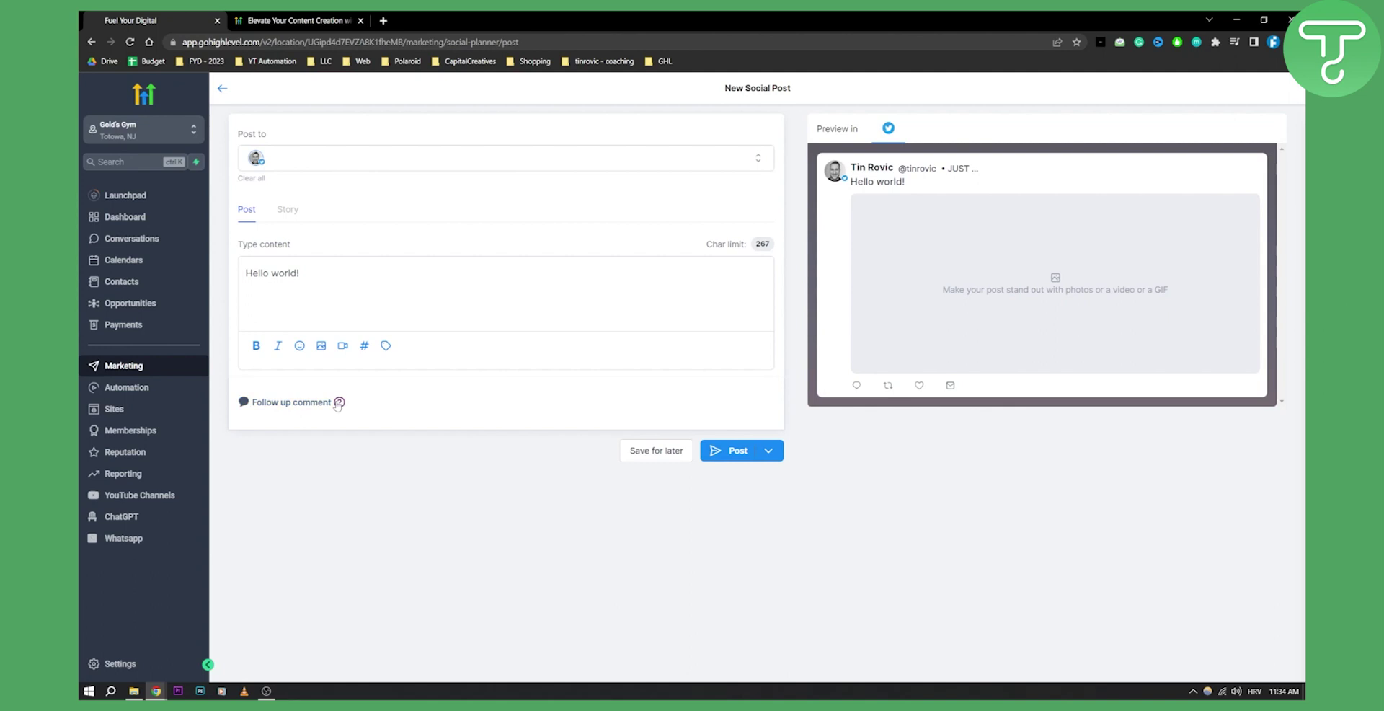
Format the post text "Hello world!" as bold and italic
mouse_move(338, 404)
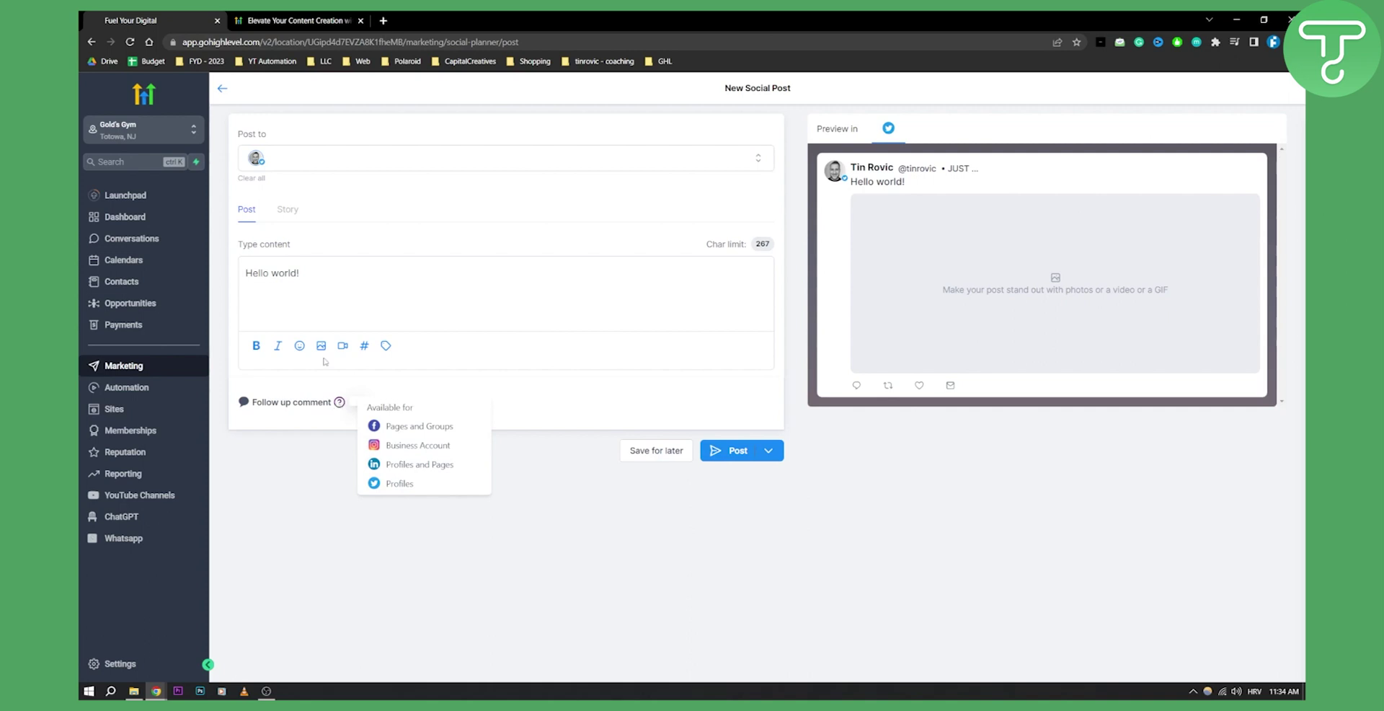
drag(305, 273, 245, 272)
click(256, 345)
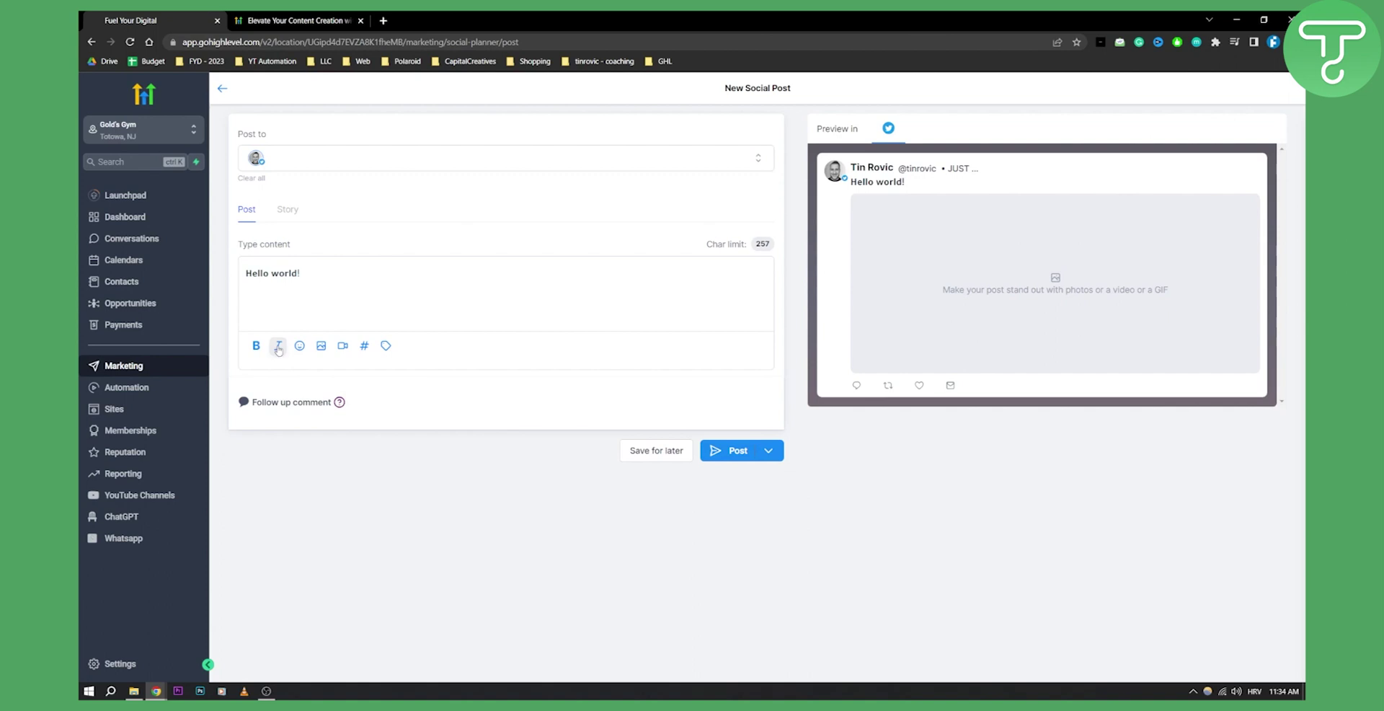
drag(304, 272, 245, 272)
click(278, 345)
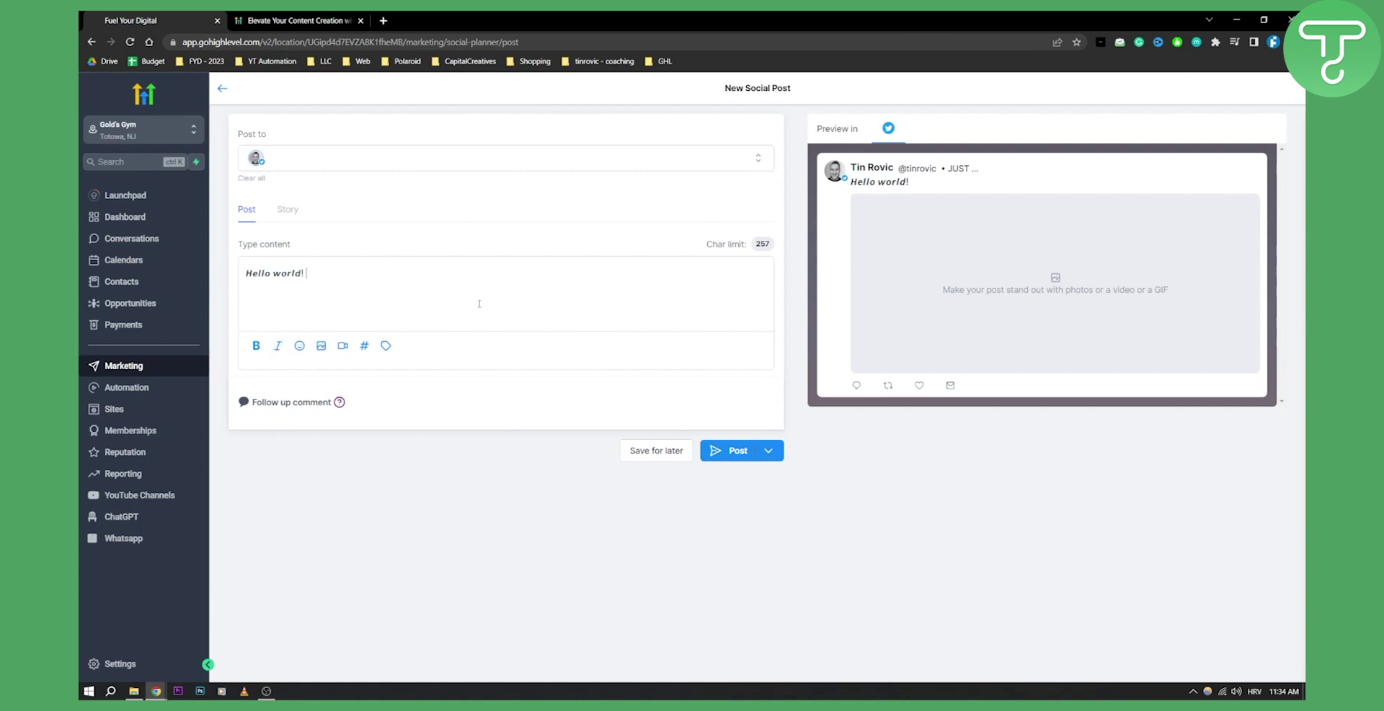